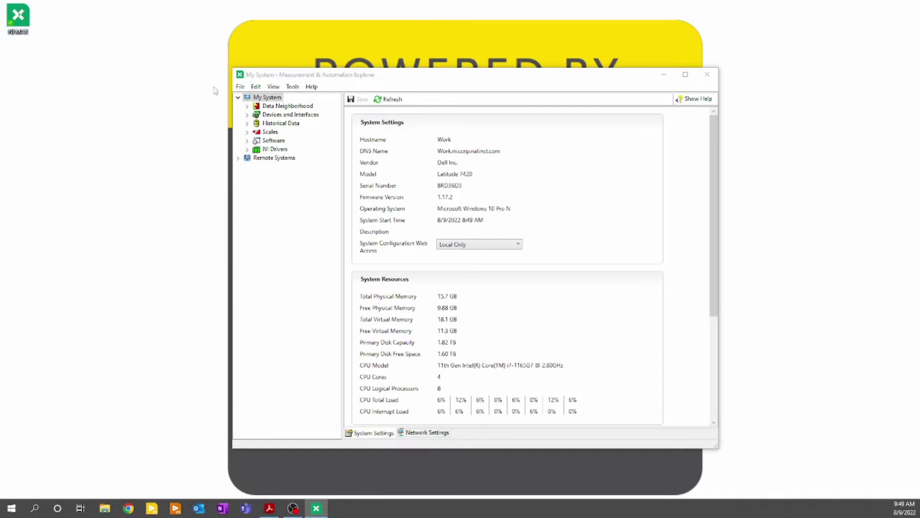
# Under Devices and Interfaces, select the NI USB-9201 (DSUB) to show its model, status and calibration dates
pyautogui.click(261, 116)
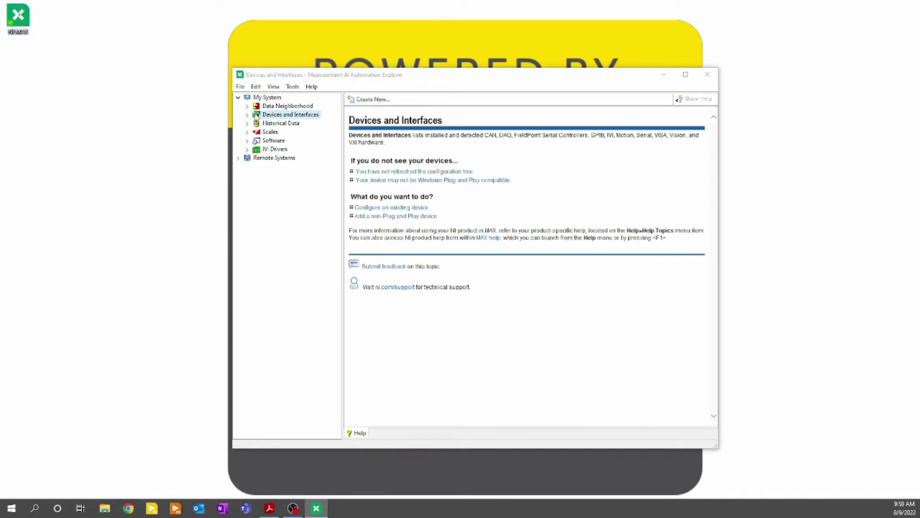
pyautogui.click(247, 115)
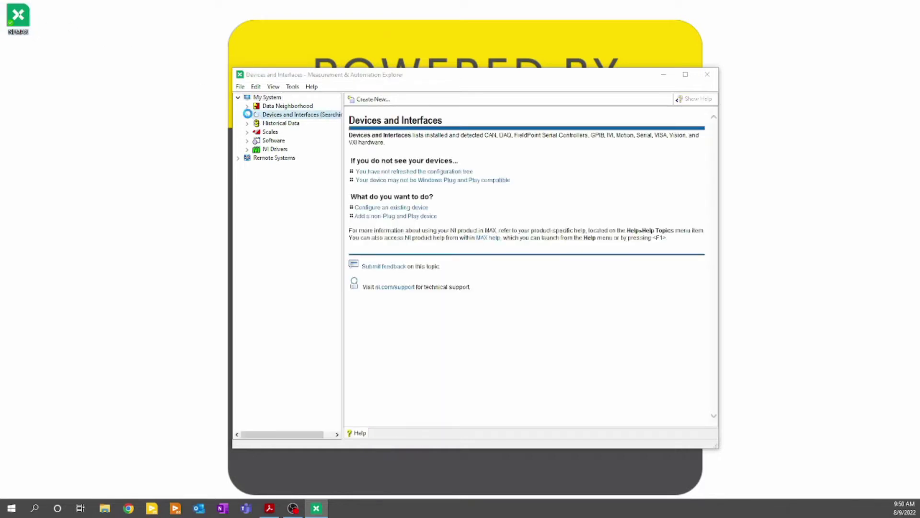
pyautogui.click(302, 141)
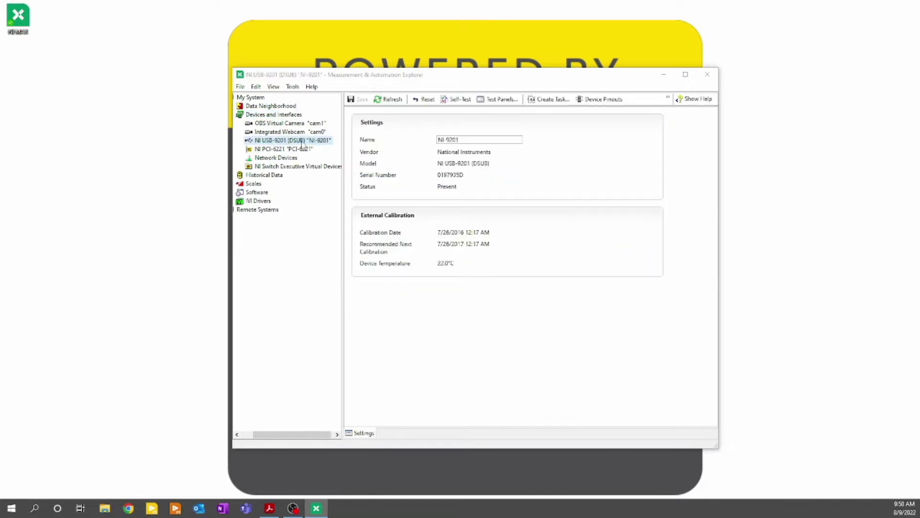
pyautogui.rightClick(306, 141)
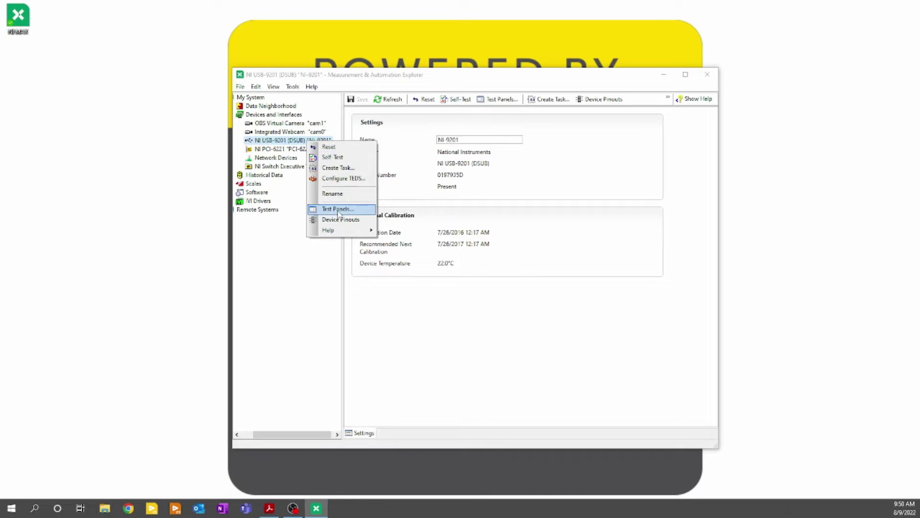
pyautogui.click(505, 88)
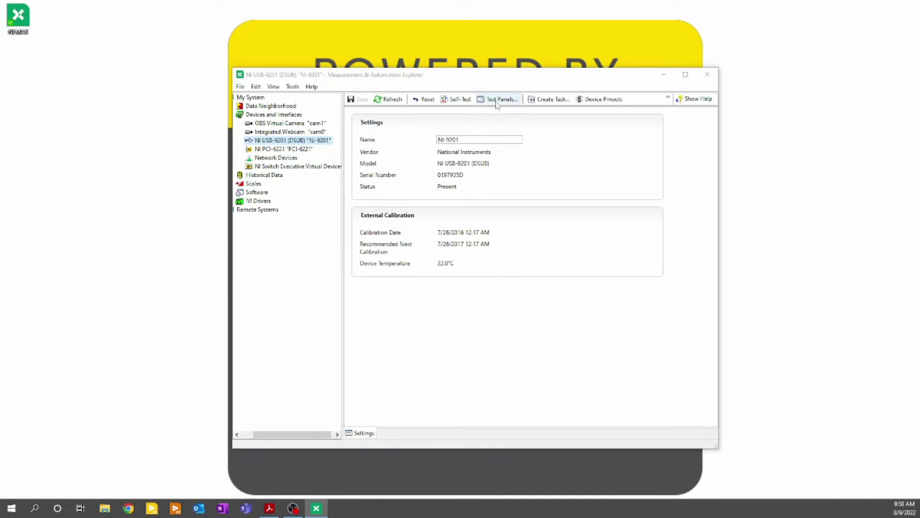
# Open the USB-9201 Test Panels, keeping channel ai0, On Demand mode and RSE input configuration
pyautogui.click(498, 100)
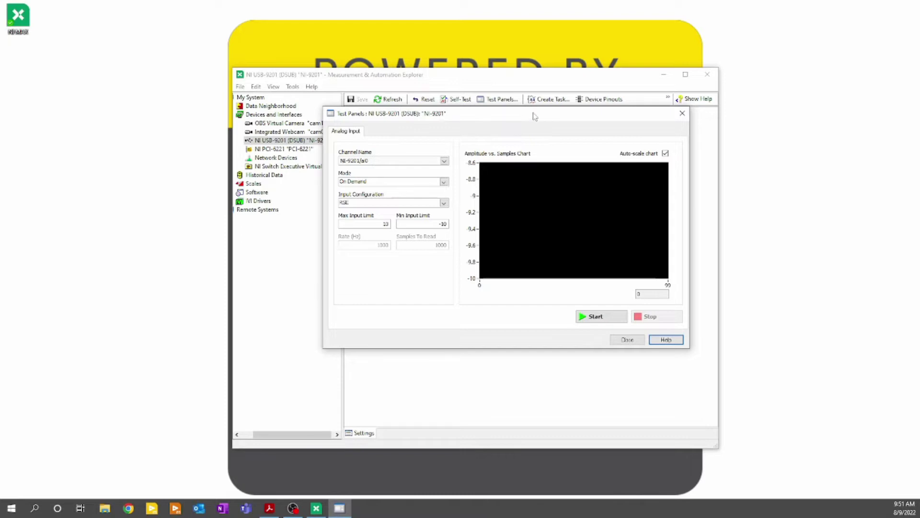
pyautogui.click(444, 163)
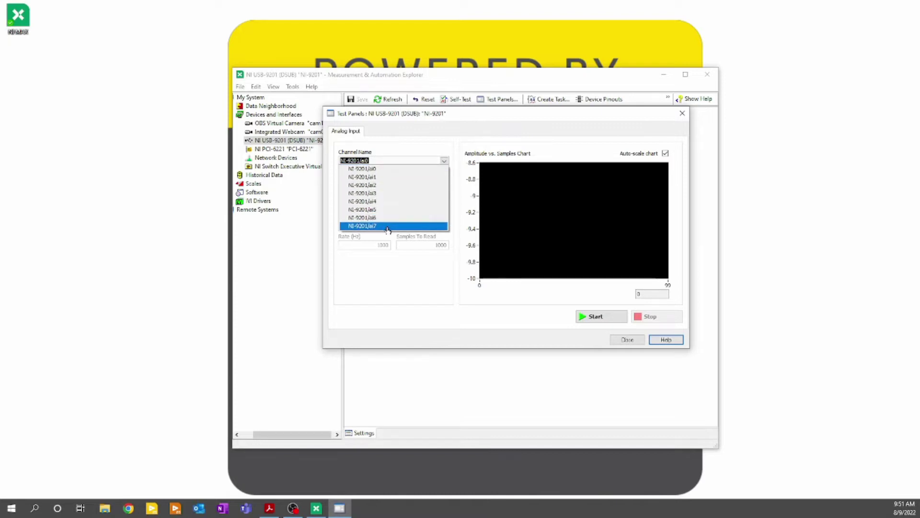
pyautogui.click(444, 181)
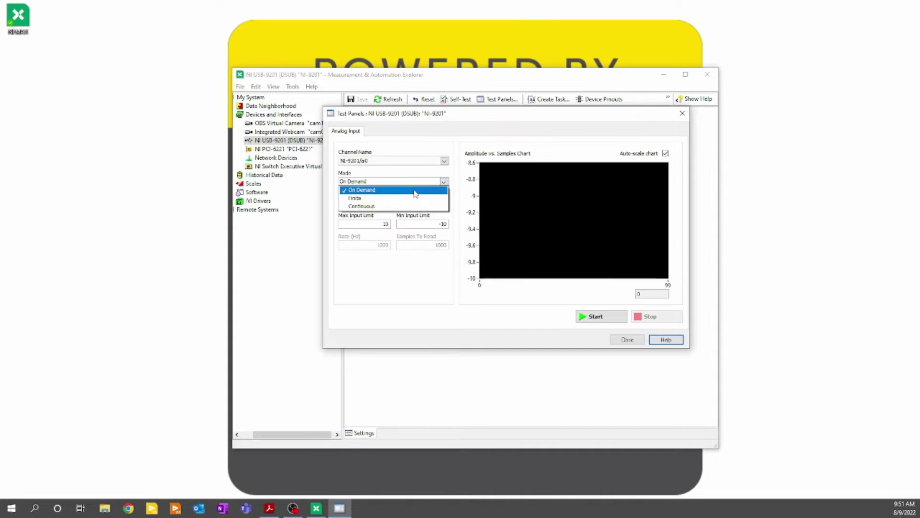
pyautogui.click(458, 174)
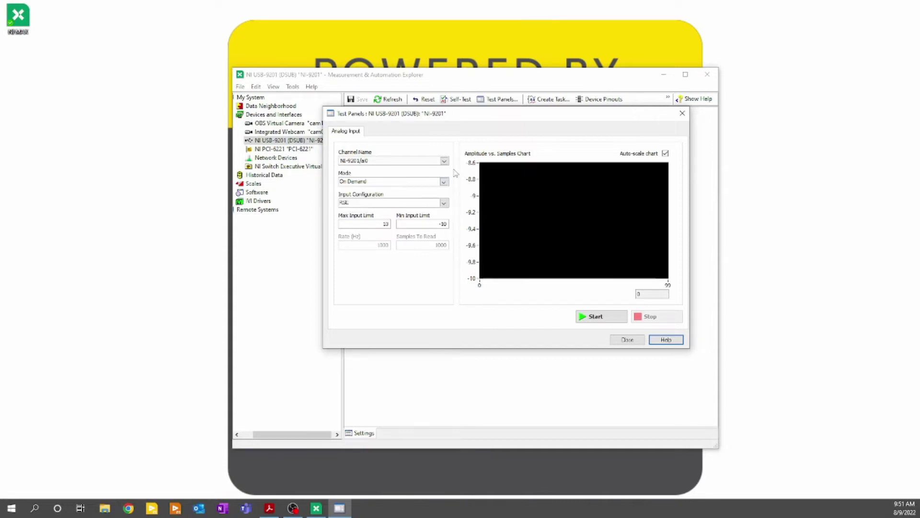
pyautogui.click(444, 203)
pyautogui.click(432, 220)
pyautogui.click(444, 182)
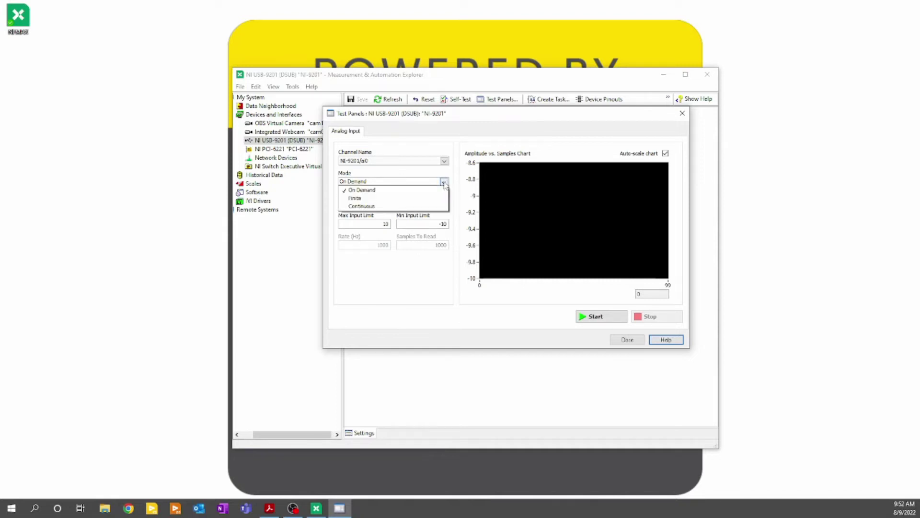
pyautogui.click(417, 191)
pyautogui.click(431, 203)
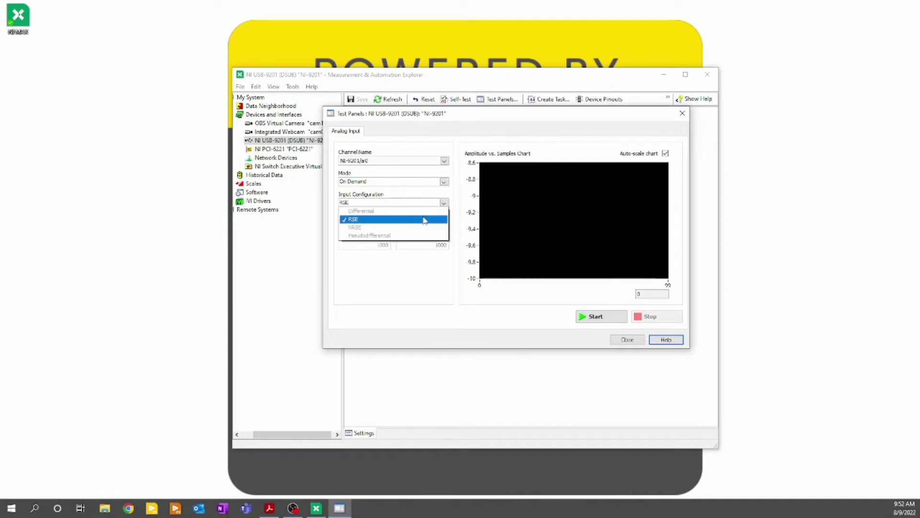
pyautogui.click(424, 220)
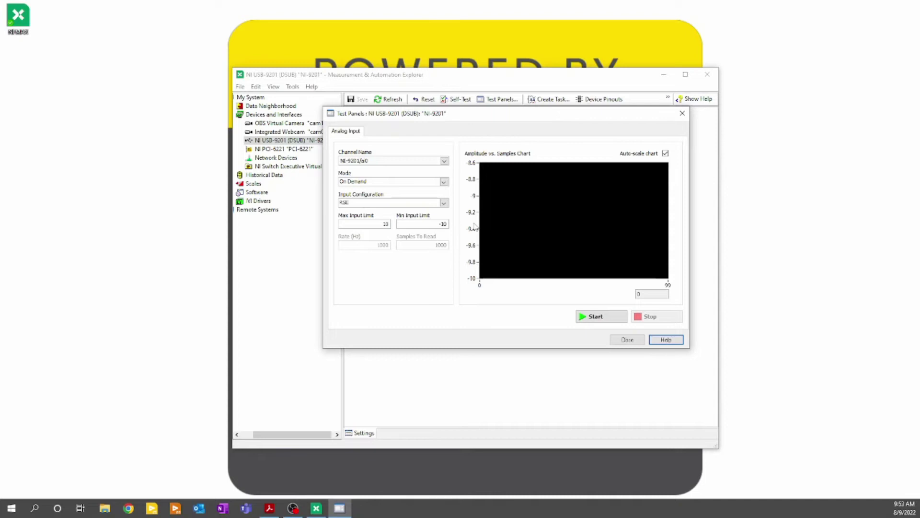
# Start on-demand acquisition on channel ai1, reading roughly 5.2 to 9.3 V
pyautogui.click(587, 316)
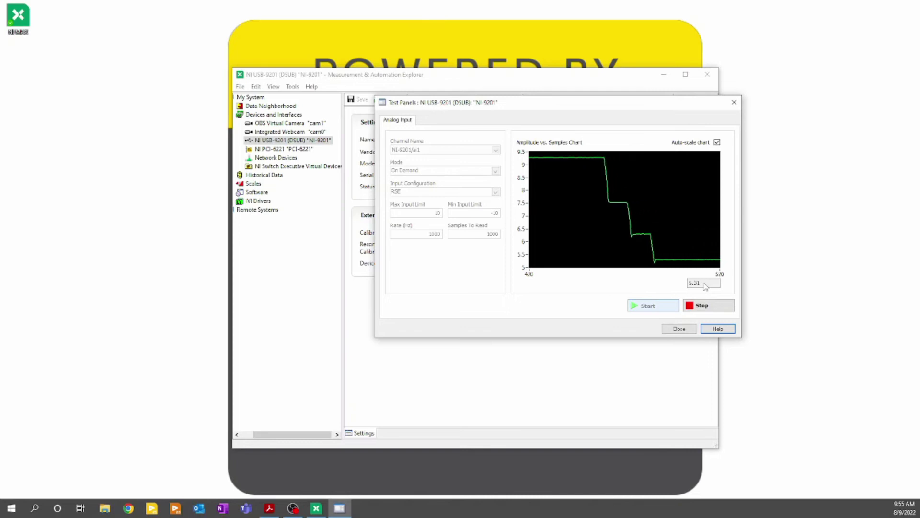
# Stop, switch to Finite mode and acquire a batch of 1000 samples at 1000 Hz
pyautogui.click(709, 306)
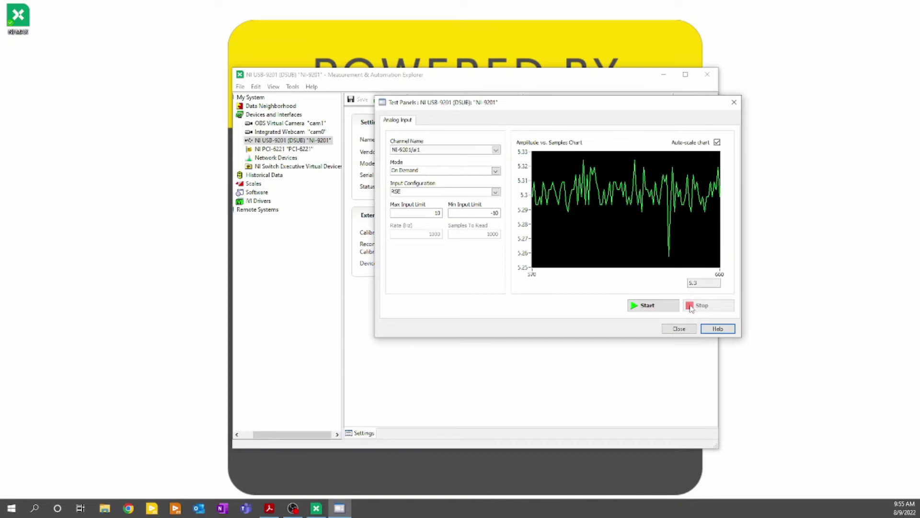
pyautogui.click(447, 168)
pyautogui.click(436, 187)
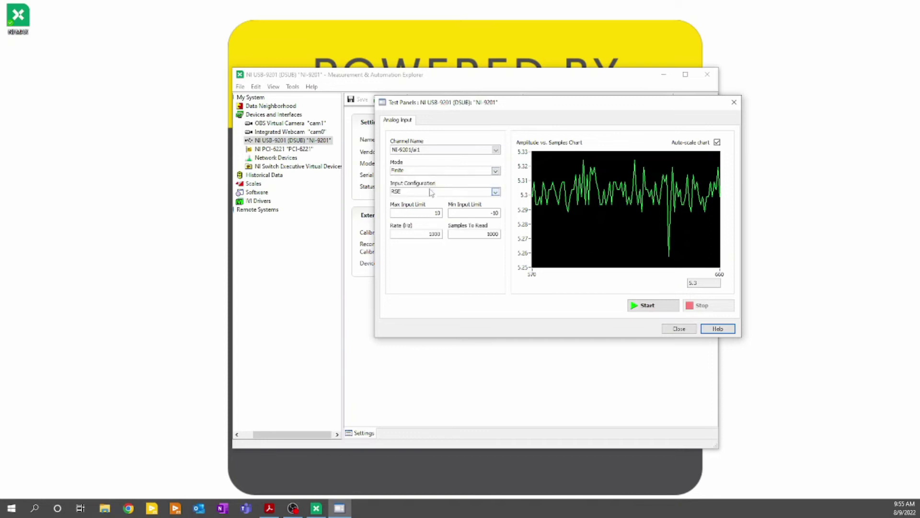
pyautogui.moveTo(475, 233); pyautogui.dragTo(520, 242)
pyautogui.doubleClick(436, 233)
pyautogui.moveTo(479, 234); pyautogui.dragTo(514, 243)
pyautogui.moveTo(428, 234); pyautogui.dragTo(454, 244)
pyautogui.click(456, 248)
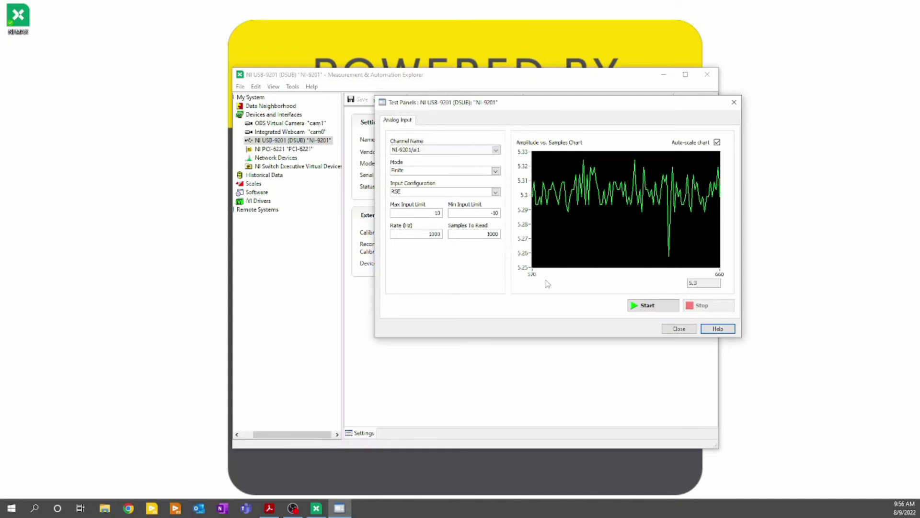
pyautogui.click(647, 310)
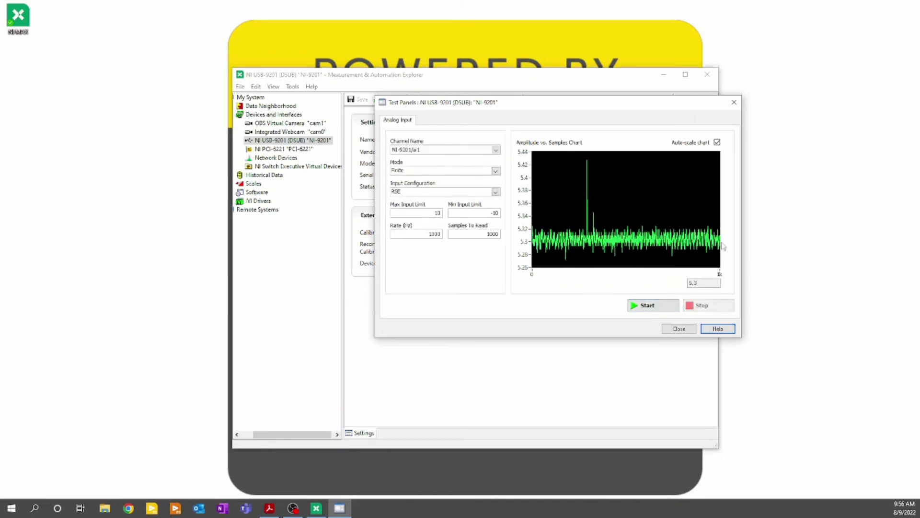
# Switch to Continuous mode and acquire ai1 continuously, reading about 5.3 V
pyautogui.click(497, 171)
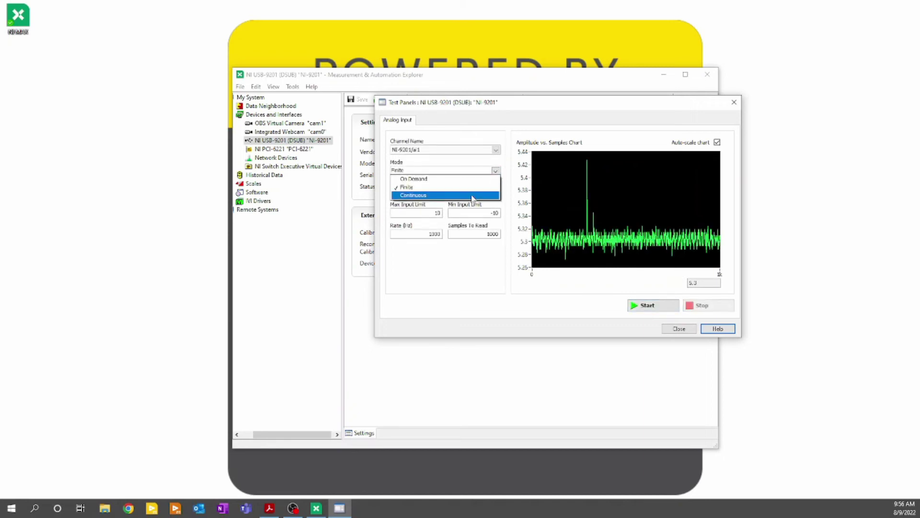
pyautogui.click(471, 196)
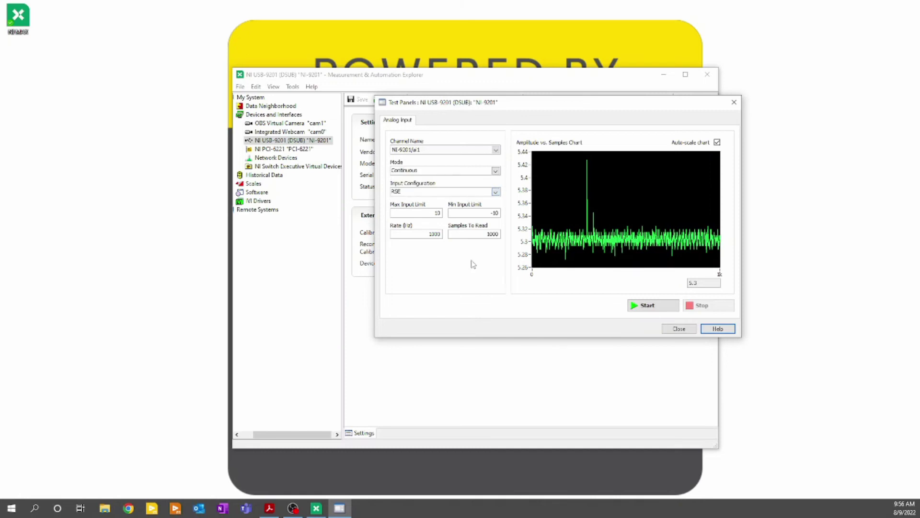
pyautogui.click(658, 308)
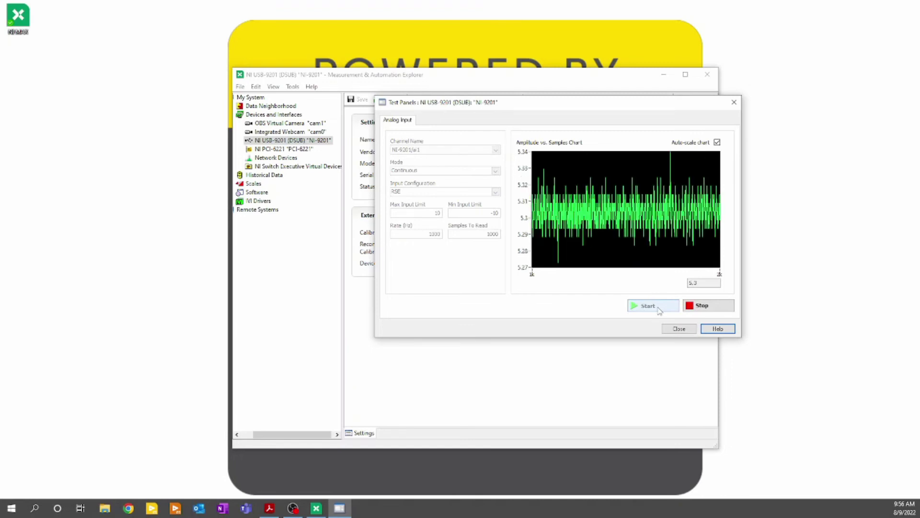
# Return to On Demand mode, disable chart auto-scaling and restart ai1 readings on a ±10 V scale
pyautogui.click(699, 306)
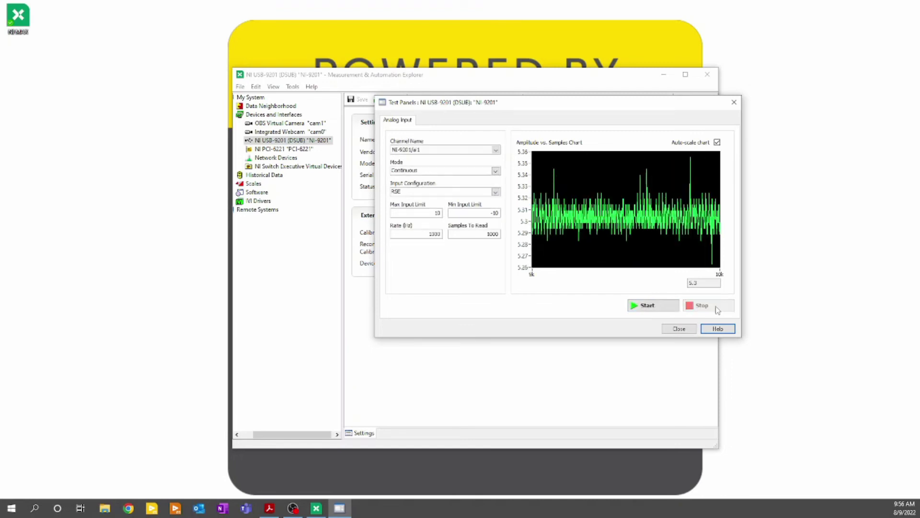
pyautogui.click(496, 171)
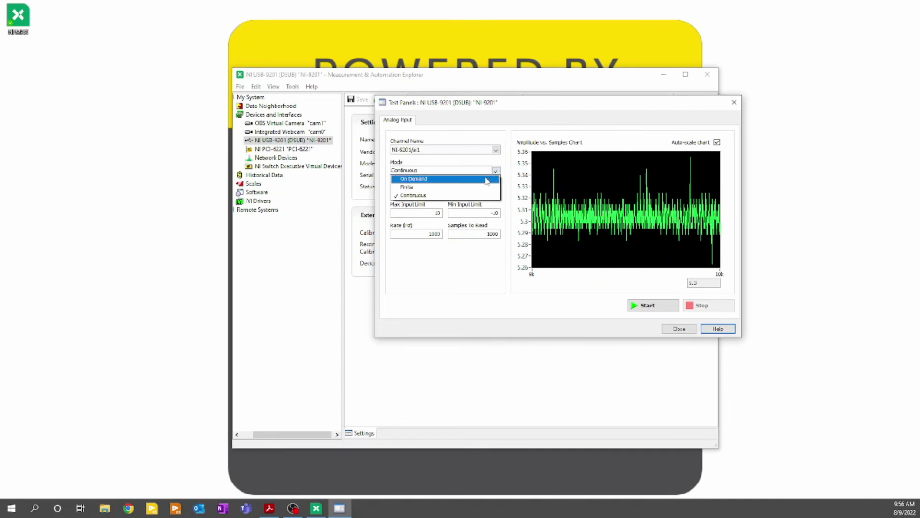
pyautogui.click(485, 178)
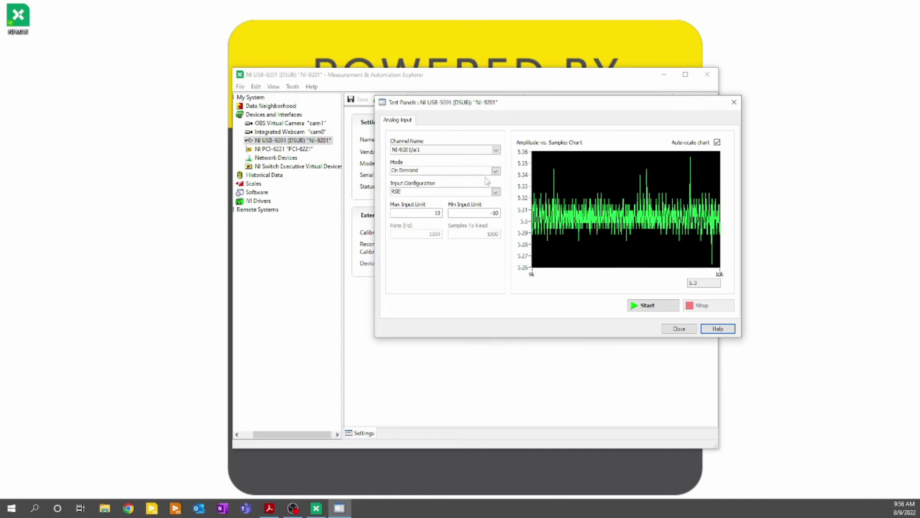
pyautogui.click(717, 142)
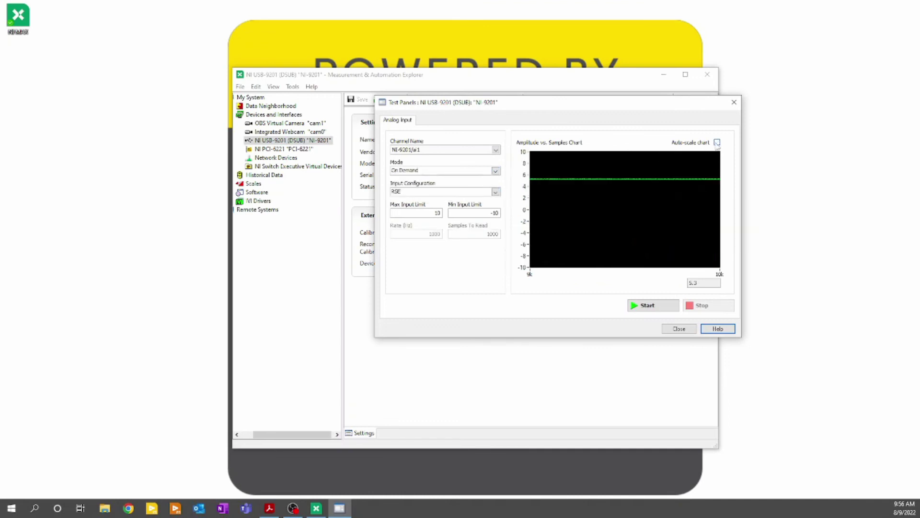
pyautogui.click(646, 306)
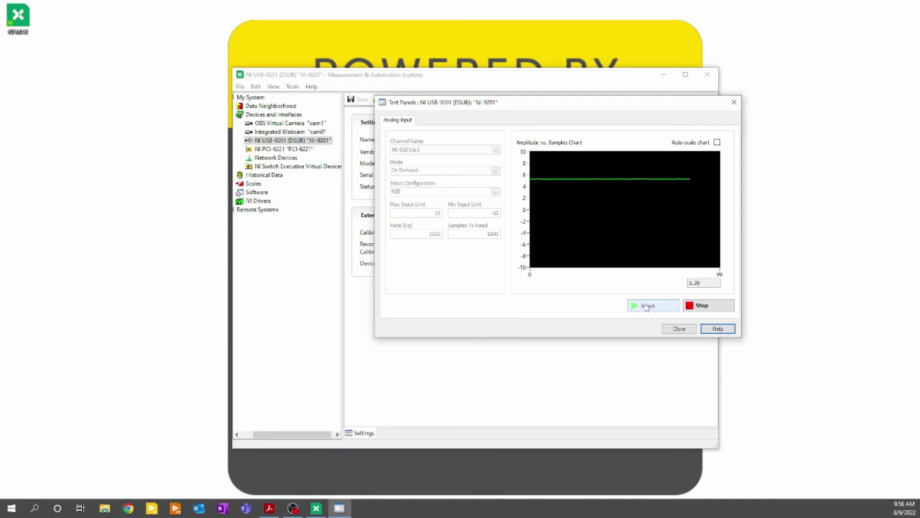
# Close the USB-9201 test panel and open the test panels for the simulated NI PCI-6221
pyautogui.click(713, 308)
pyautogui.click(680, 330)
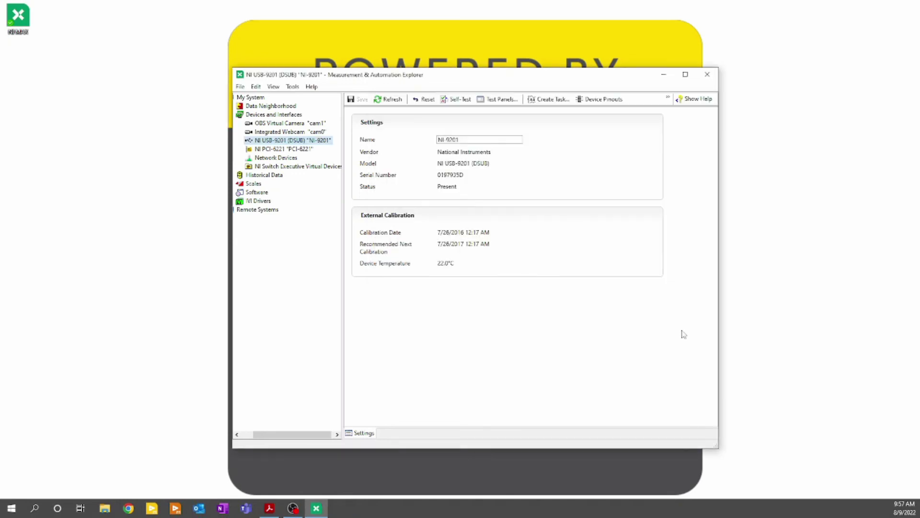
pyautogui.click(293, 149)
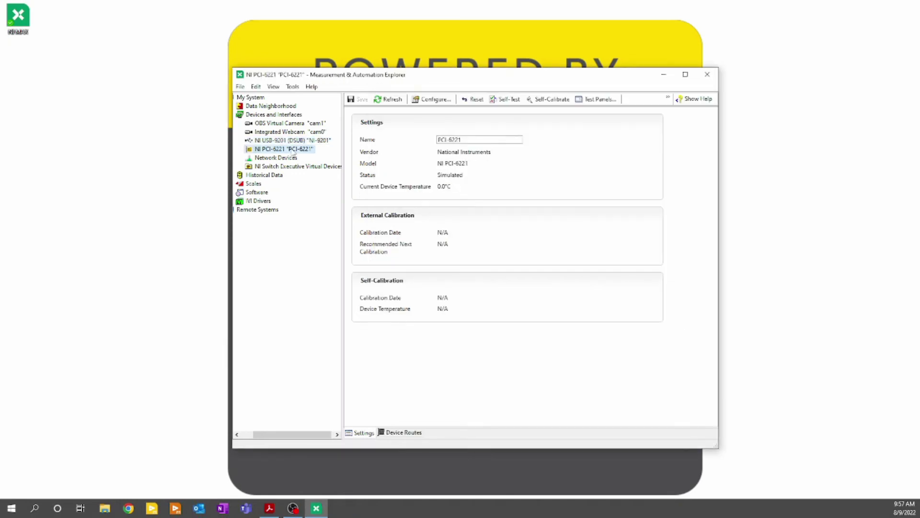
pyautogui.click(602, 99)
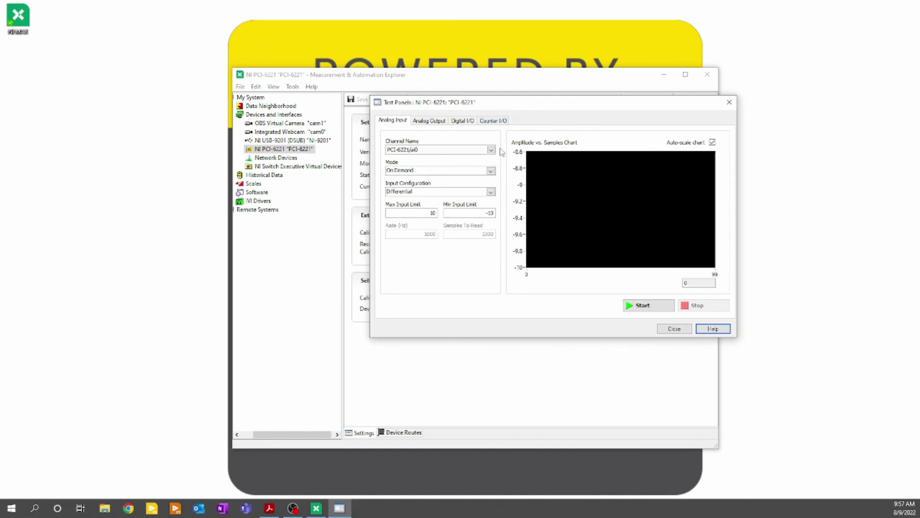
pyautogui.click(432, 122)
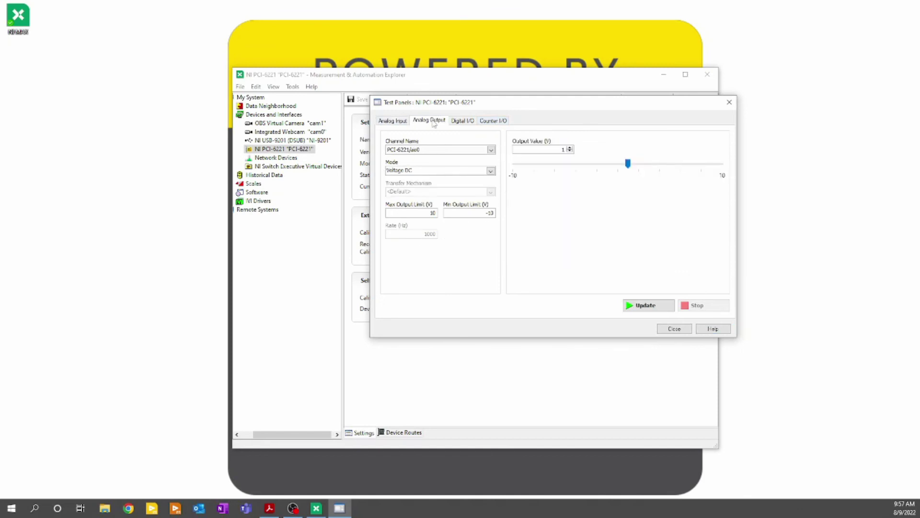
pyautogui.click(464, 122)
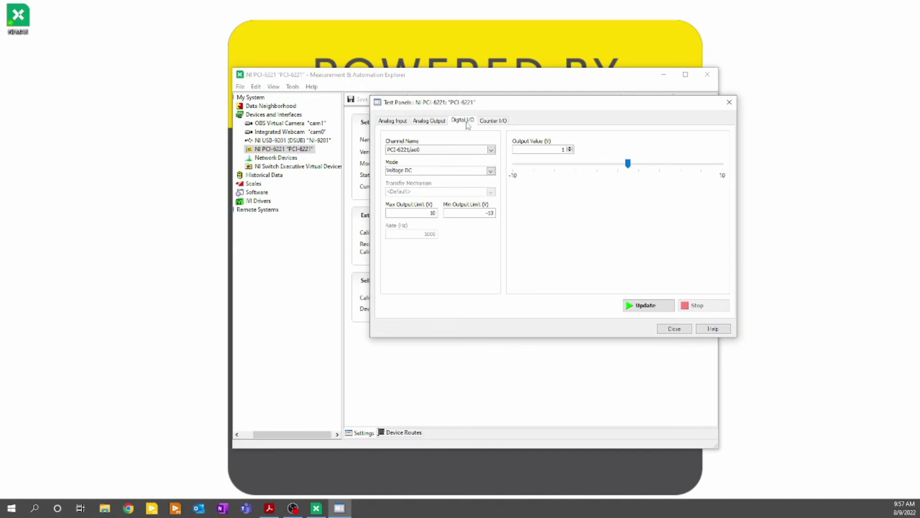
pyautogui.click(501, 124)
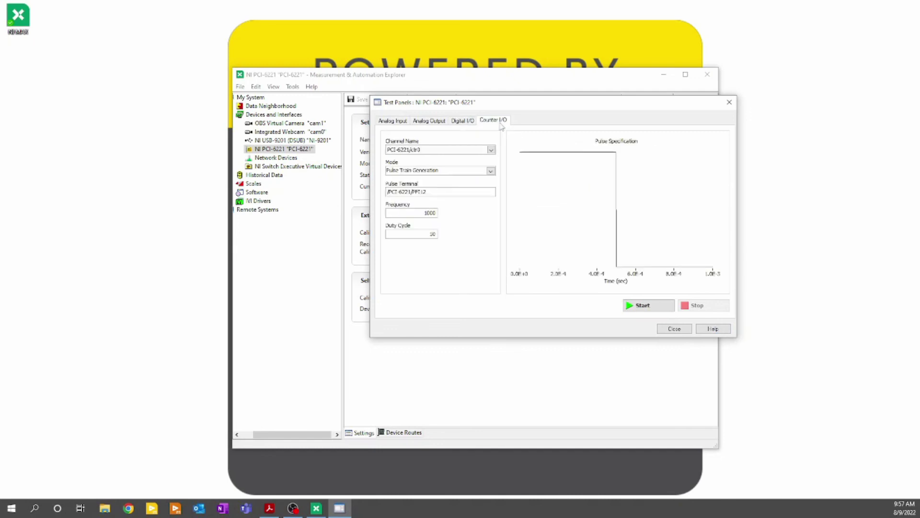
pyautogui.click(423, 122)
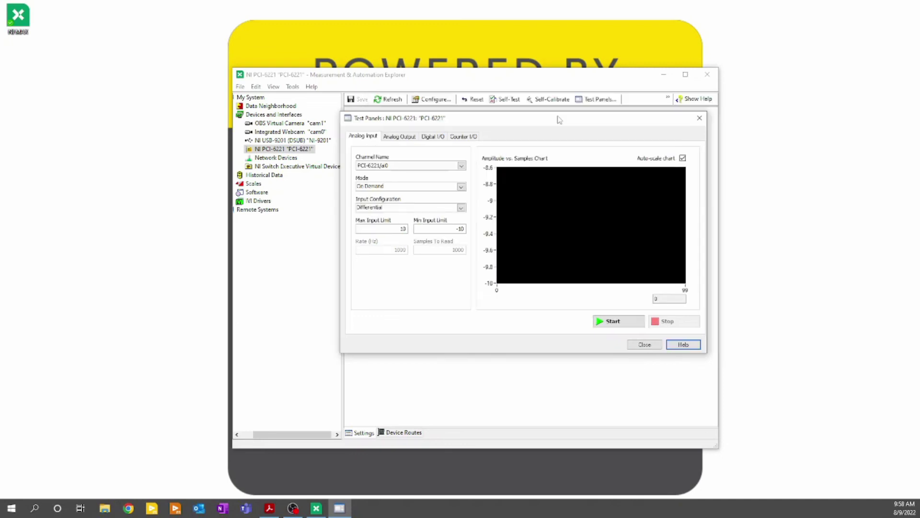
# Turn off chart auto-scaling and take on-demand readings from ai0 on a fixed ±10 scale
pyautogui.click(683, 158)
pyautogui.click(626, 323)
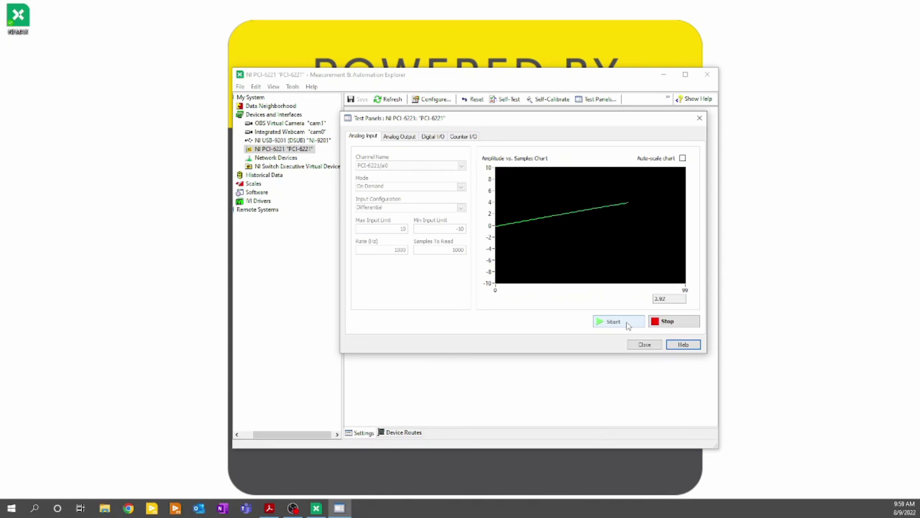
pyautogui.click(656, 321)
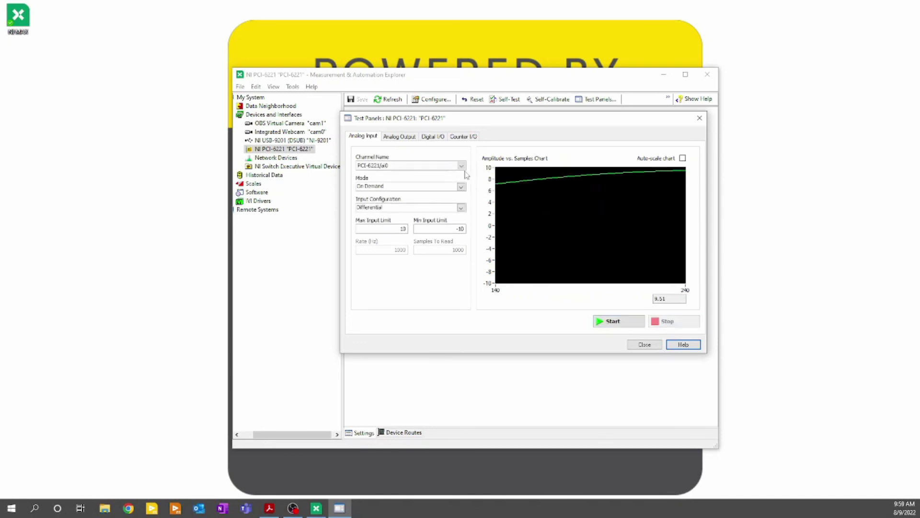
# Switch to Finite mode and acquire a 1000-sample block from ai0 at 1000 Hz
pyautogui.click(461, 186)
pyautogui.click(445, 203)
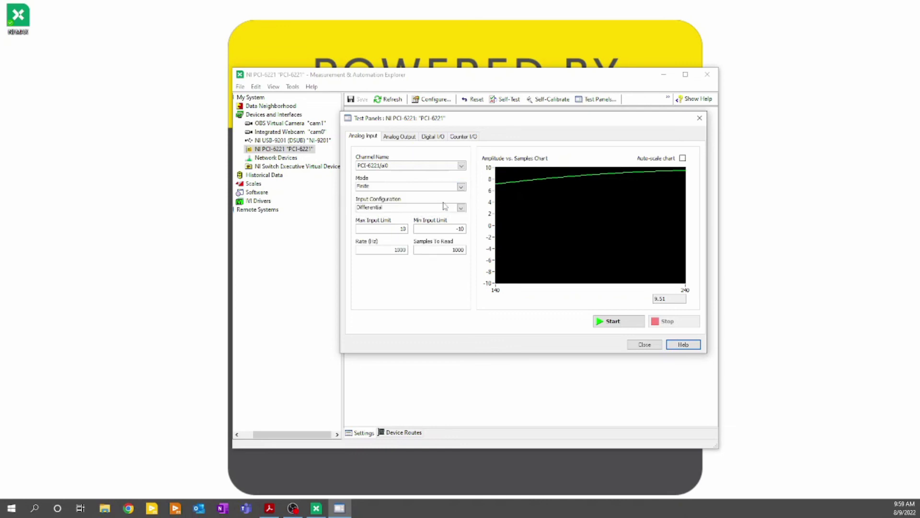
pyautogui.click(623, 324)
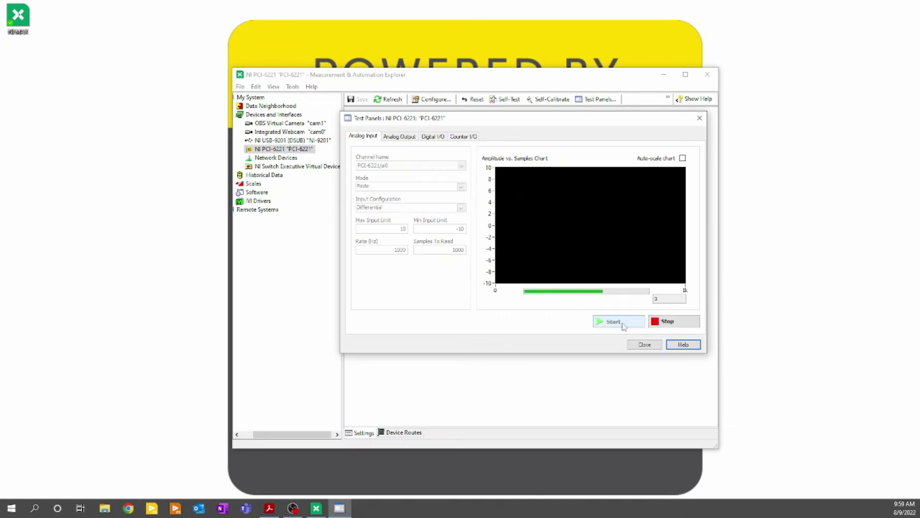